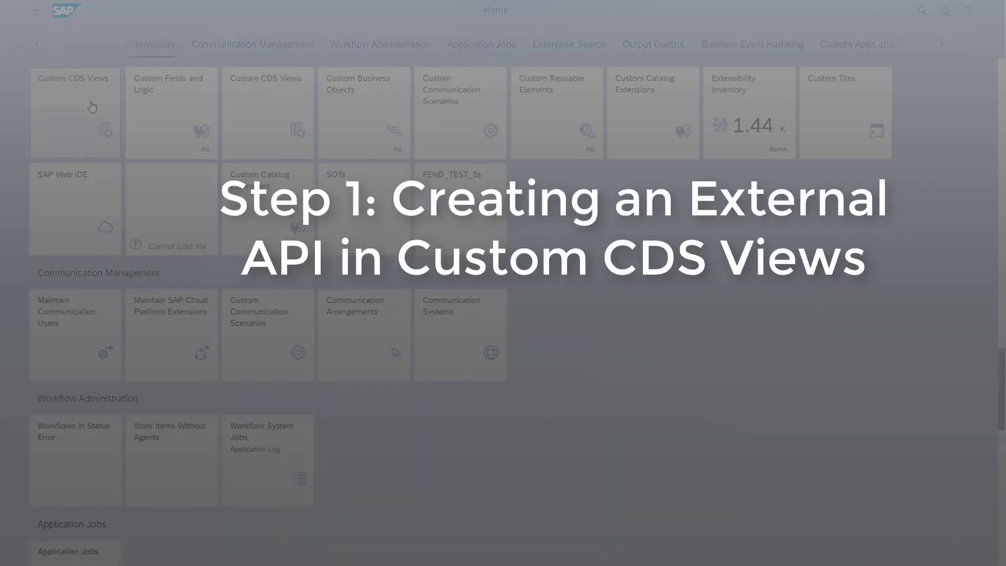
In Custom CDS Views, search for I_SalesOrderItem and select it as the source data source
left_click(92, 107)
left_click(127, 39)
type("I_SalesOrderItem")
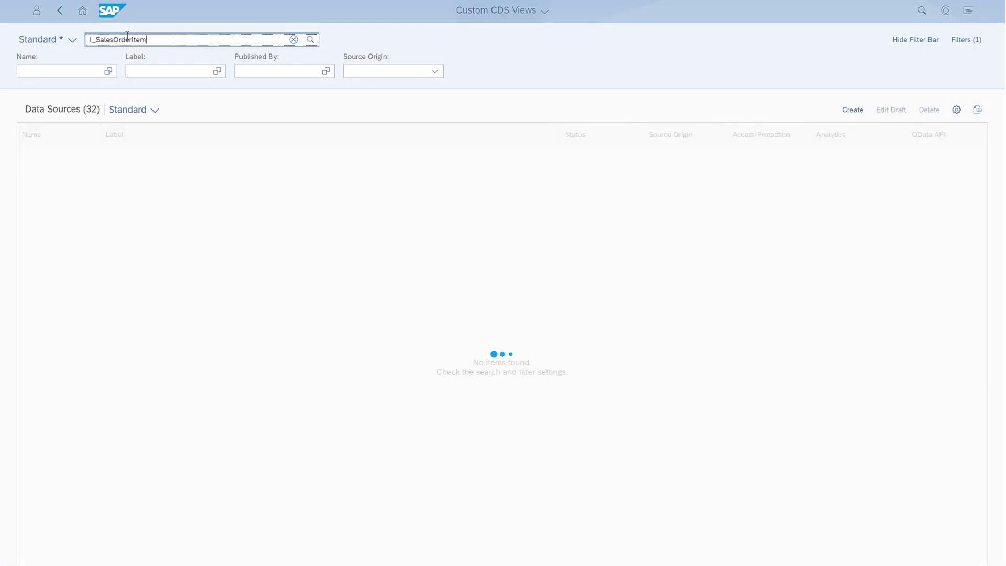
left_click(52, 316)
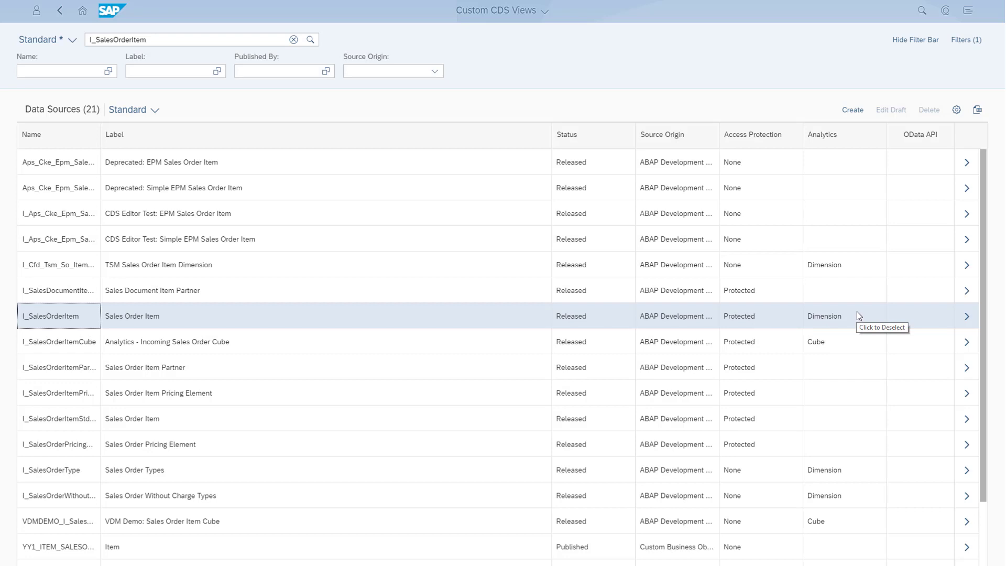
Create view Sales_Order_Item_API labelled 'Sales Order Item API' with OData API enabled
left_click(854, 111)
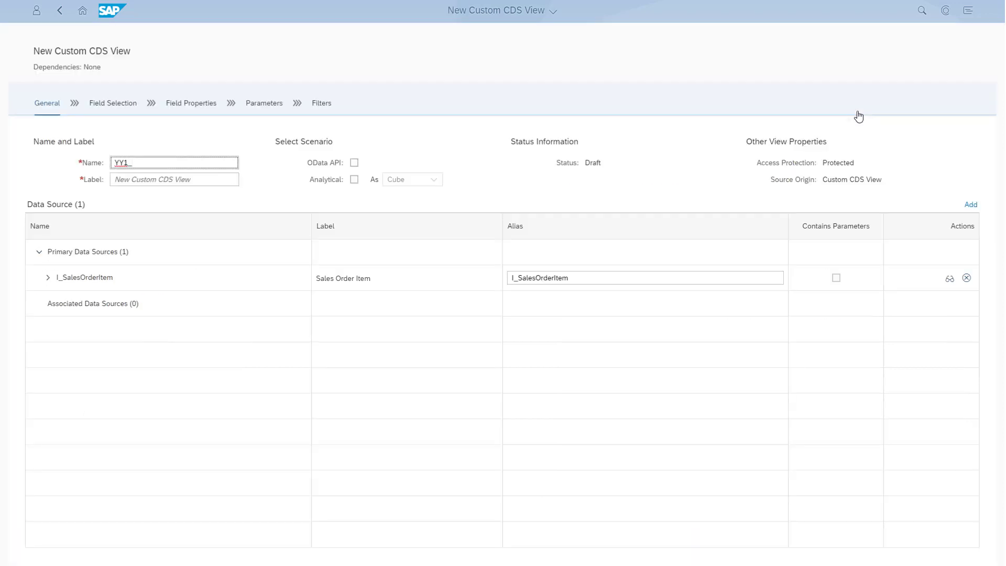
type("Sales_Order_Item_API")
left_click(189, 179)
type("Sales Order Item API")
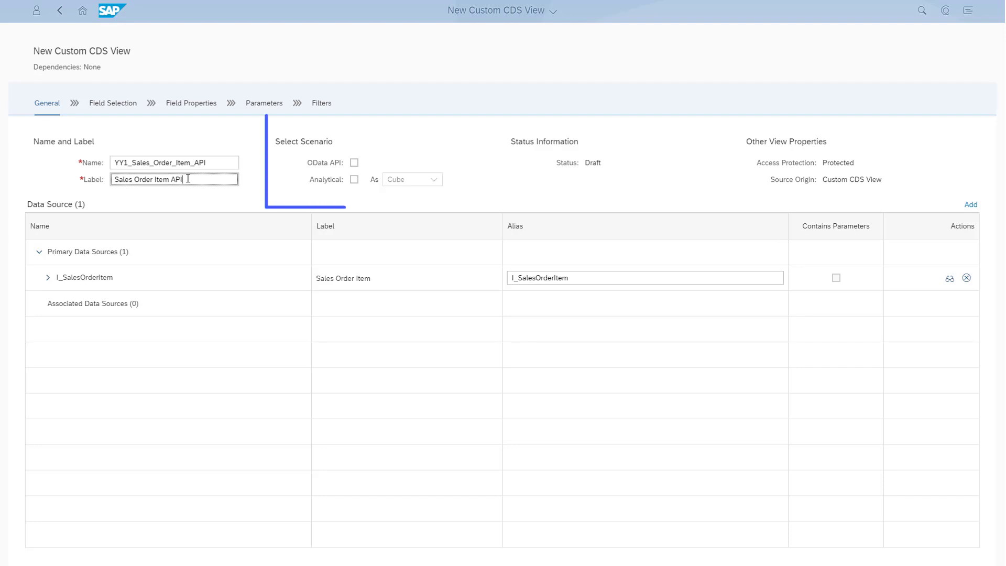
left_click(355, 163)
left_click(355, 163)
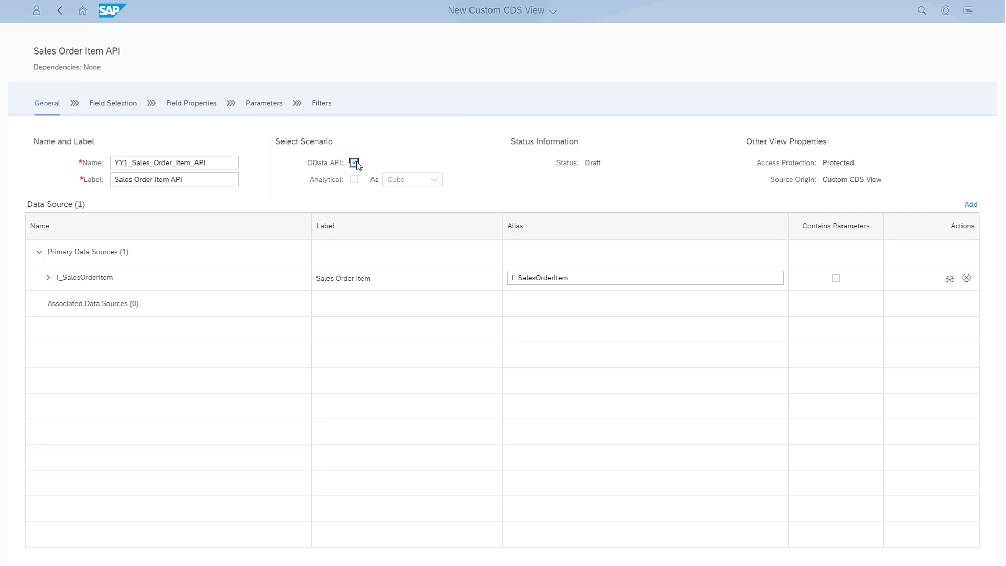
Add SalesOrderItemType, Material and MaterialByCustomer to the view's selected fields
left_click(123, 104)
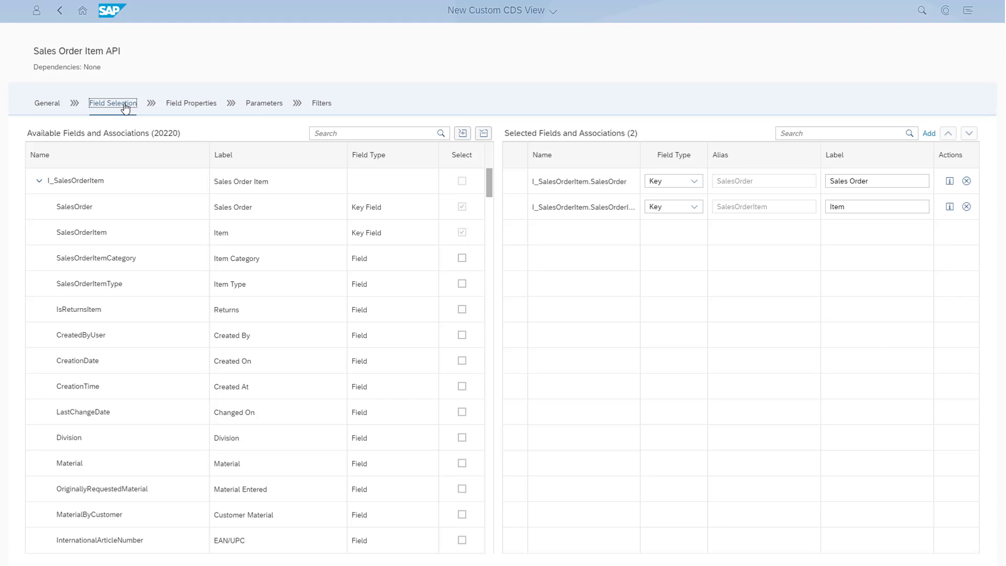
left_click(462, 283)
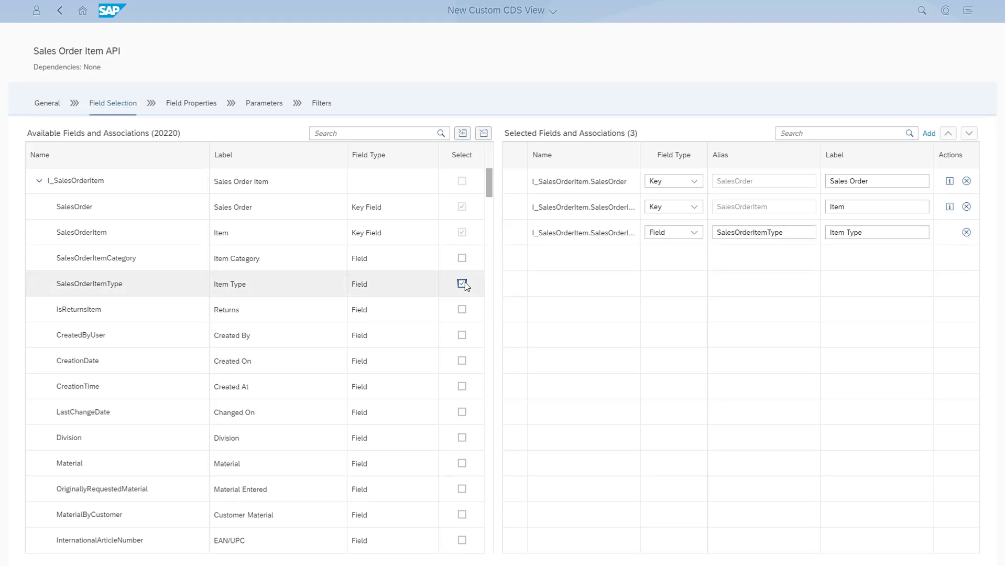
left_click(462, 464)
left_click(462, 514)
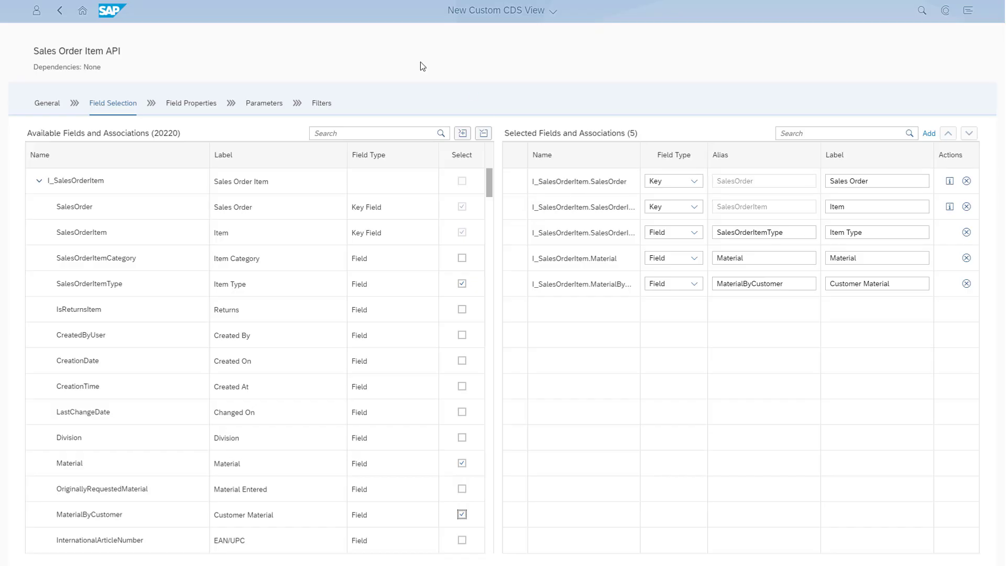
left_click(205, 104)
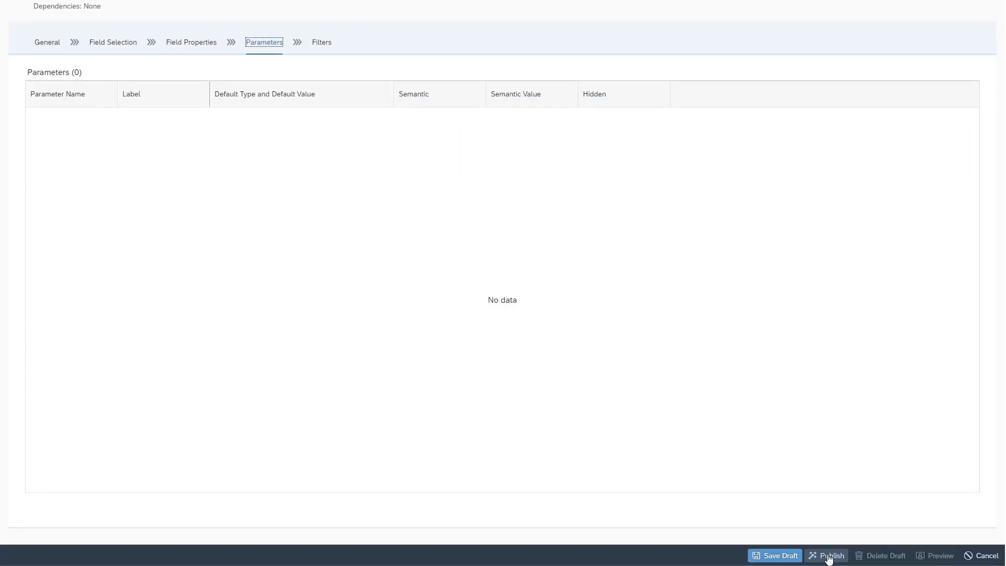
Publish the view and copy the generated service name YY1_SALES_ORDER_ITEM_API_CDS from the messages
left_click(828, 556)
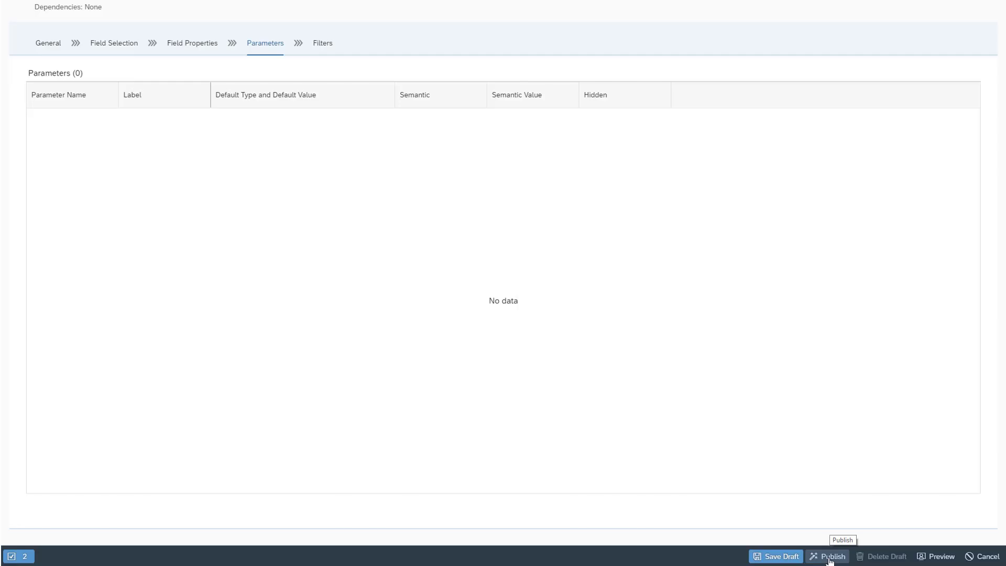
left_click(24, 557)
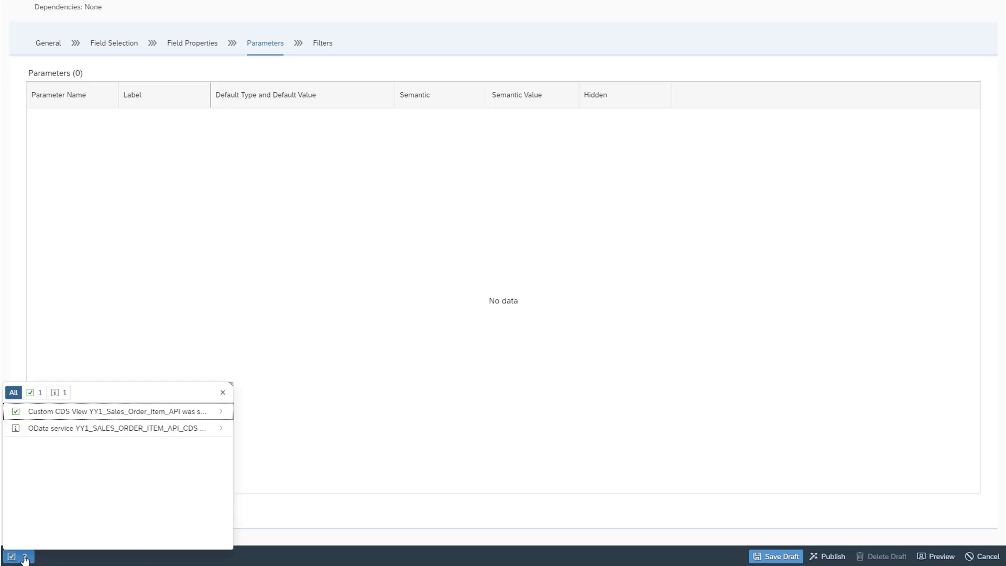
left_click(60, 393)
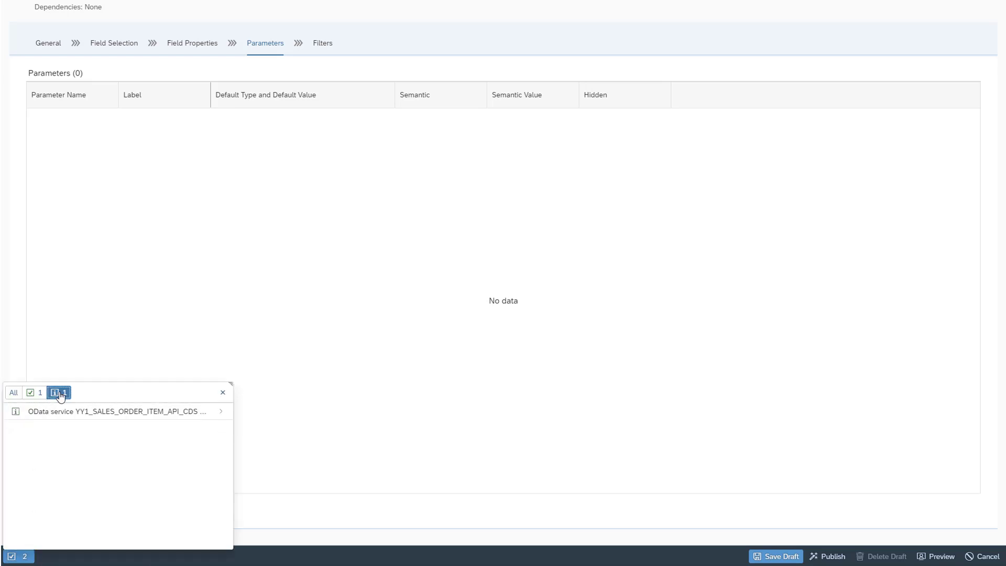
left_click(211, 414)
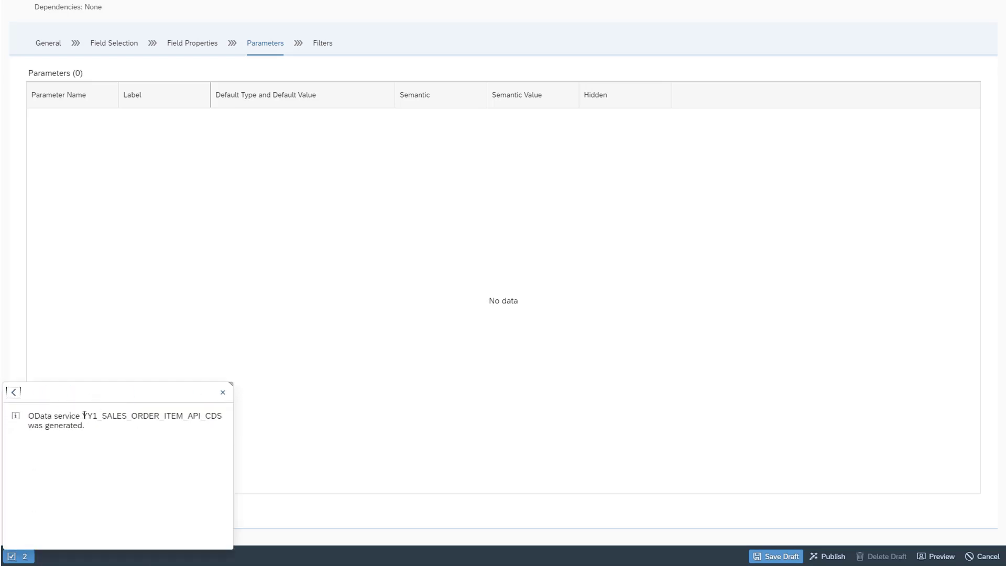
left_click_drag(83, 416, 225, 415)
key("ctrl+c")
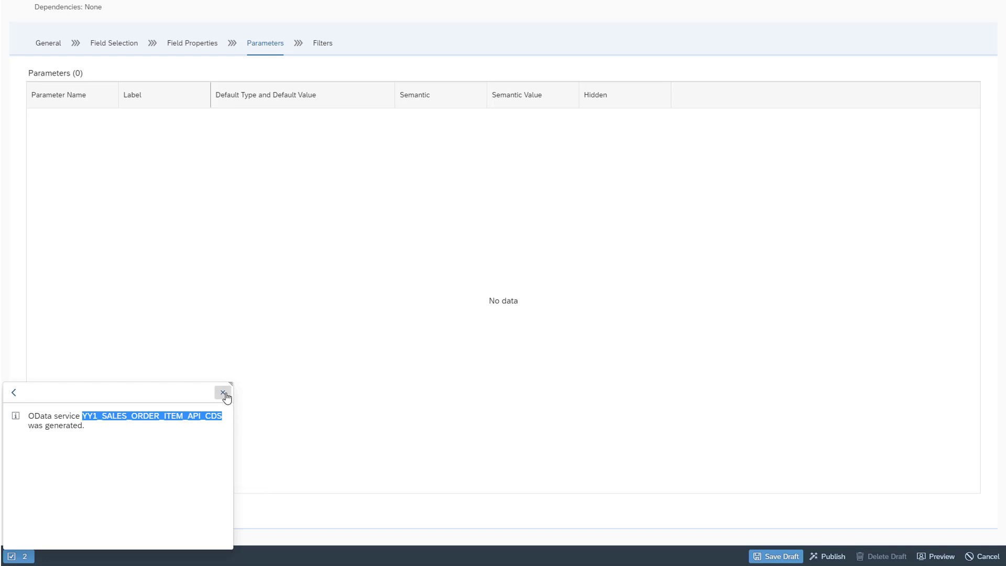
left_click(223, 392)
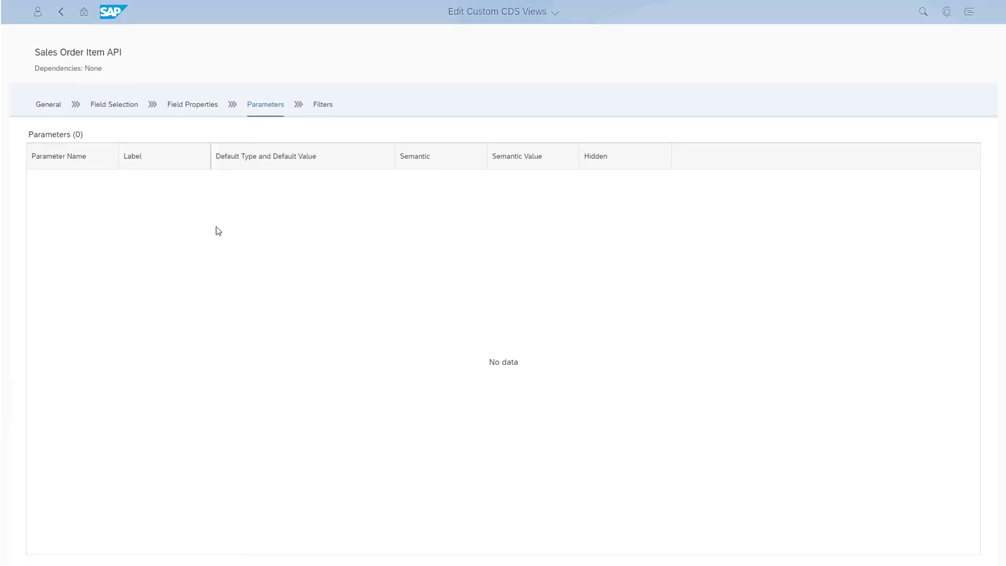
Create scenario YY1_SALES_ORDER_ITEM_API with description 'Sales Order Item API Scenario' in Custom Communication Scenarios
left_click(84, 11)
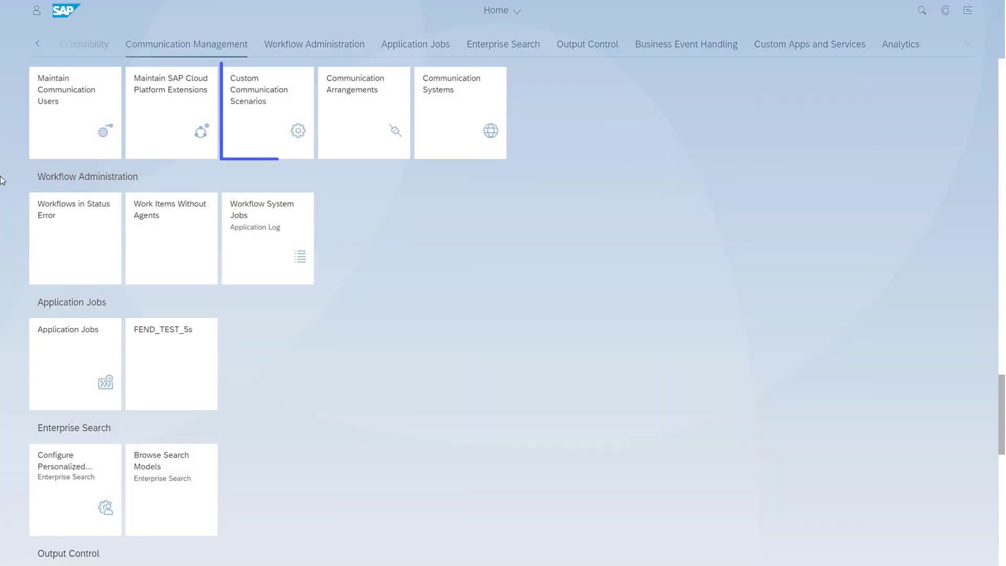
left_click(257, 131)
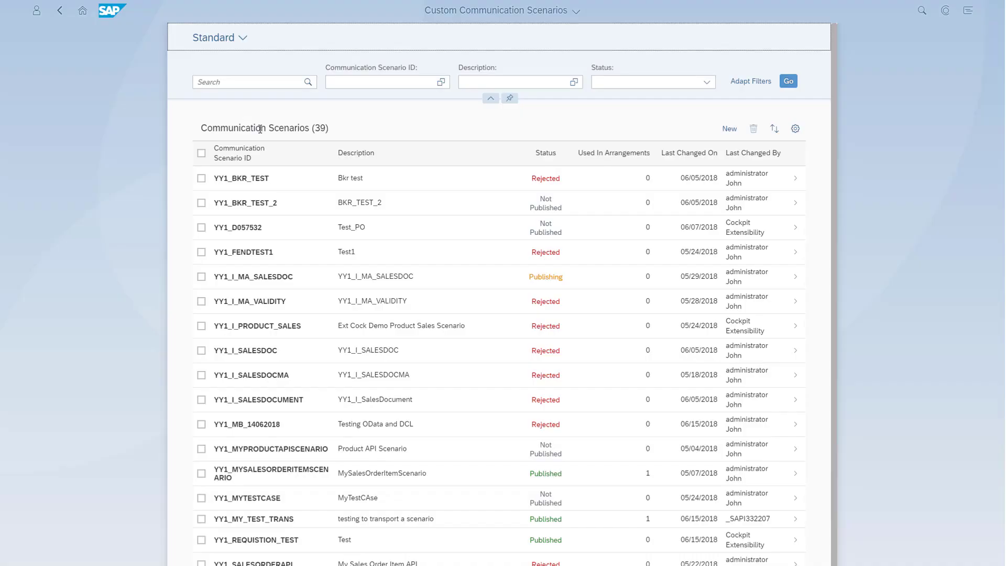
left_click(729, 128)
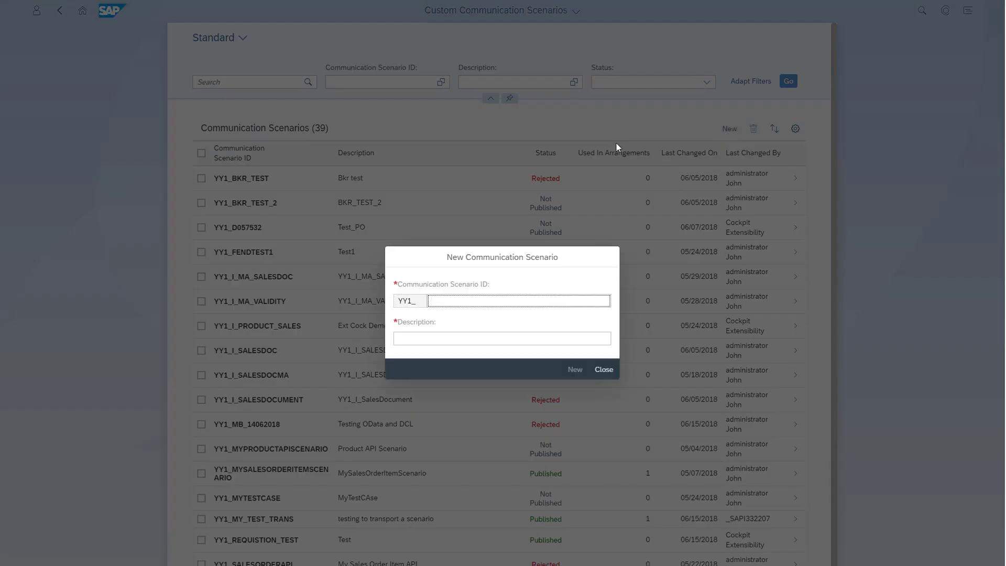
type("Sales_Order_Item_API")
key("Tab")
type("Sales Or")
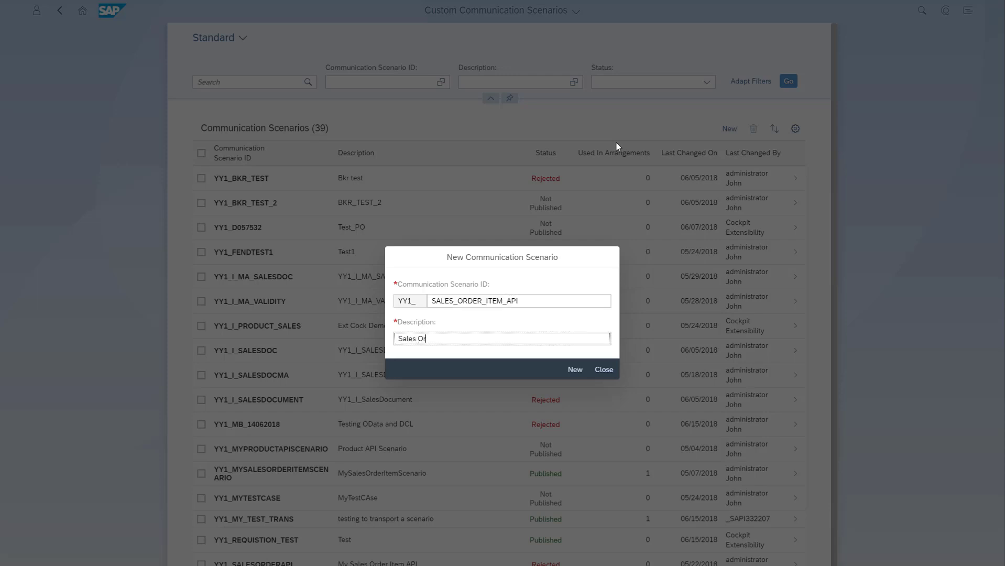
type("der Item API Scenario")
left_click(574, 373)
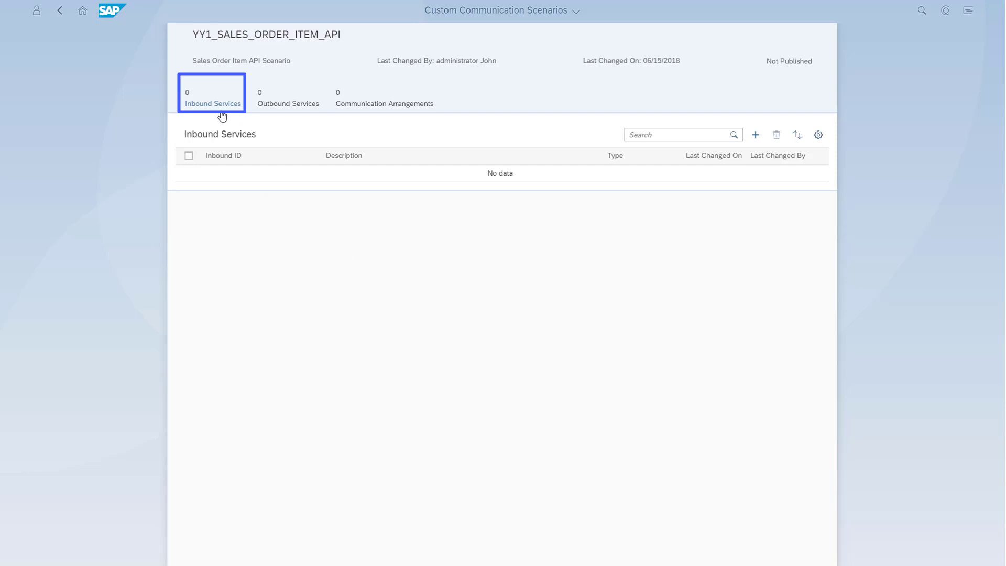
Add inbound service YY1_SALES_ORDER_ITEM_API_CDS to the communication scenario
left_click(755, 135)
key("ctrl+v")
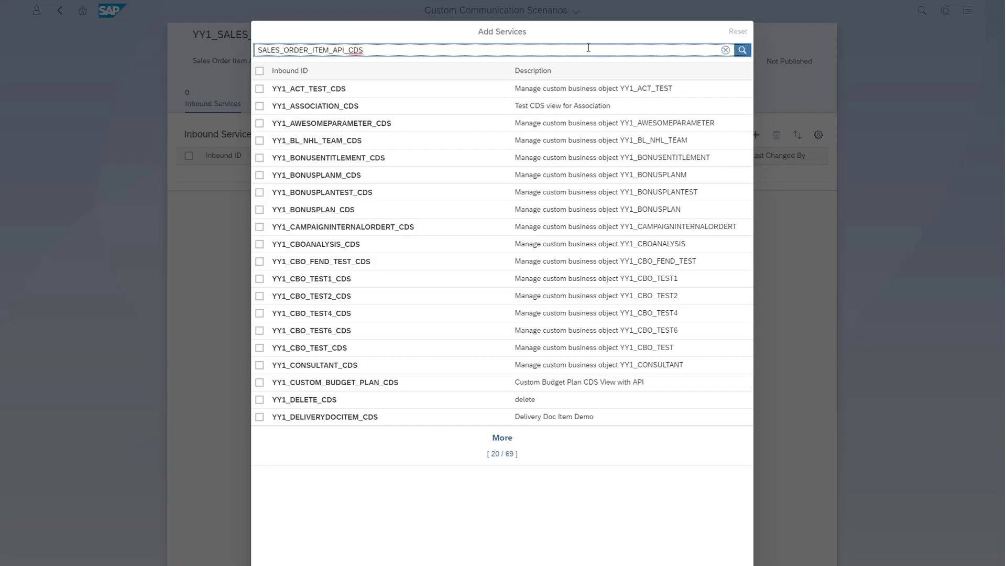
key("Return")
left_click(260, 89)
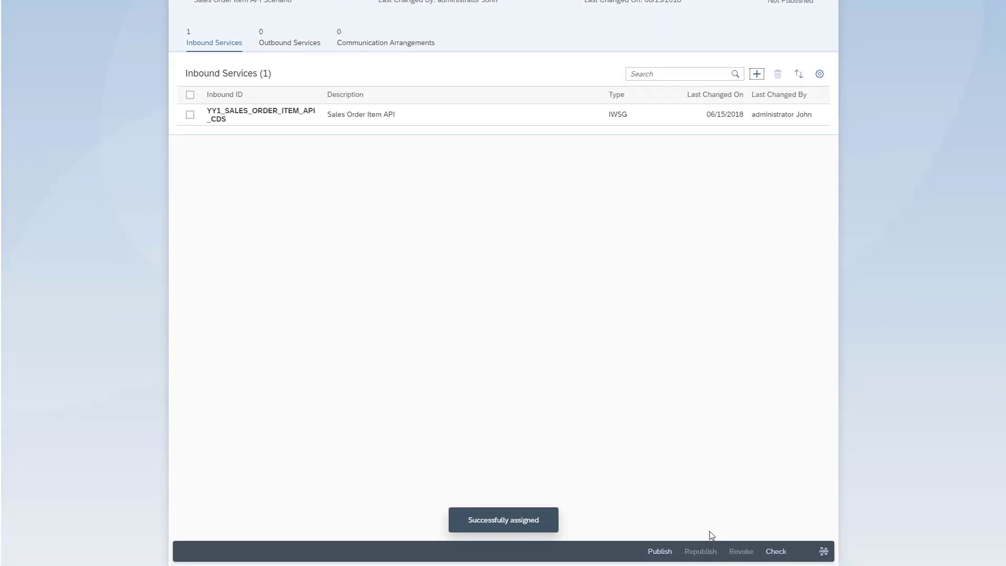
Publish the communication scenario and return to the launchpad home
left_click(662, 552)
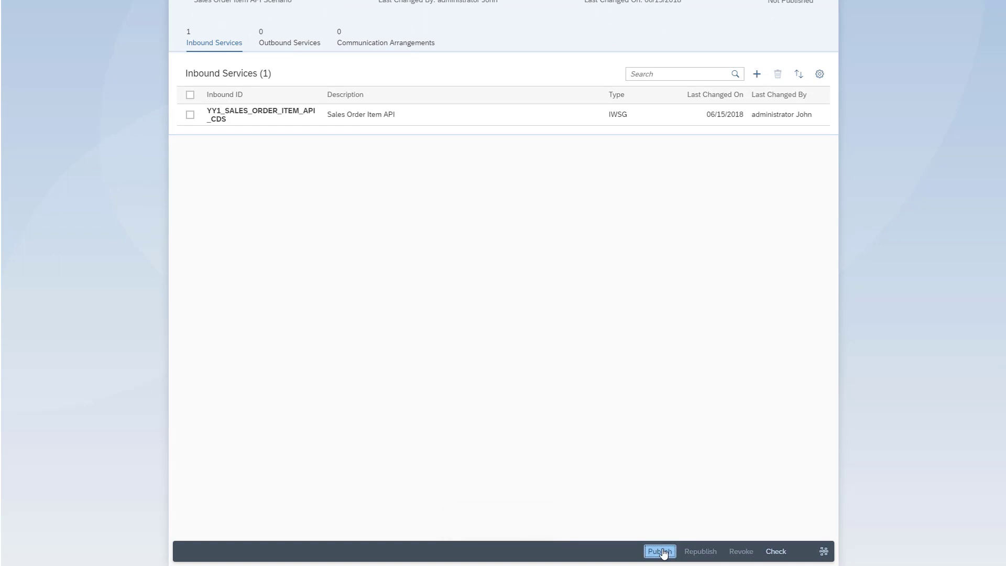
left_click(662, 552)
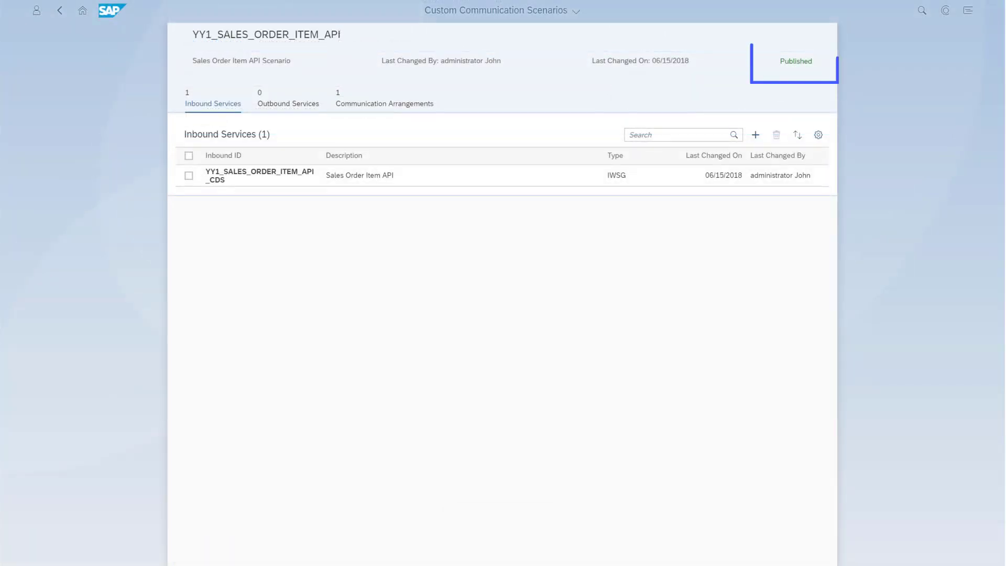
left_click(83, 10)
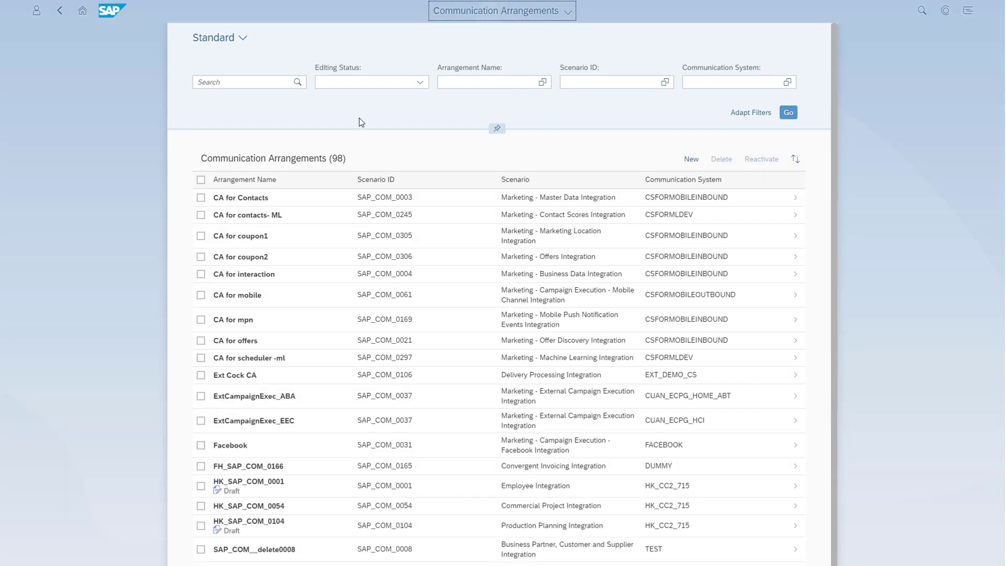
Create arrangement YY1_SALES_ORDER_ITEM_API_ARRANGEMENT for scenario YY1_SALES_ORDER_ITEM_API
left_click(697, 160)
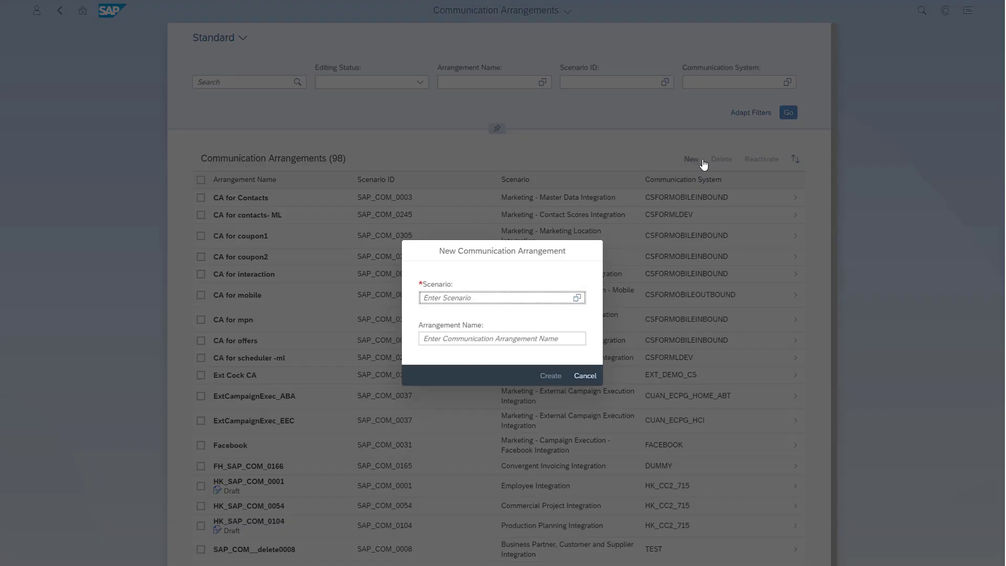
left_click(578, 299)
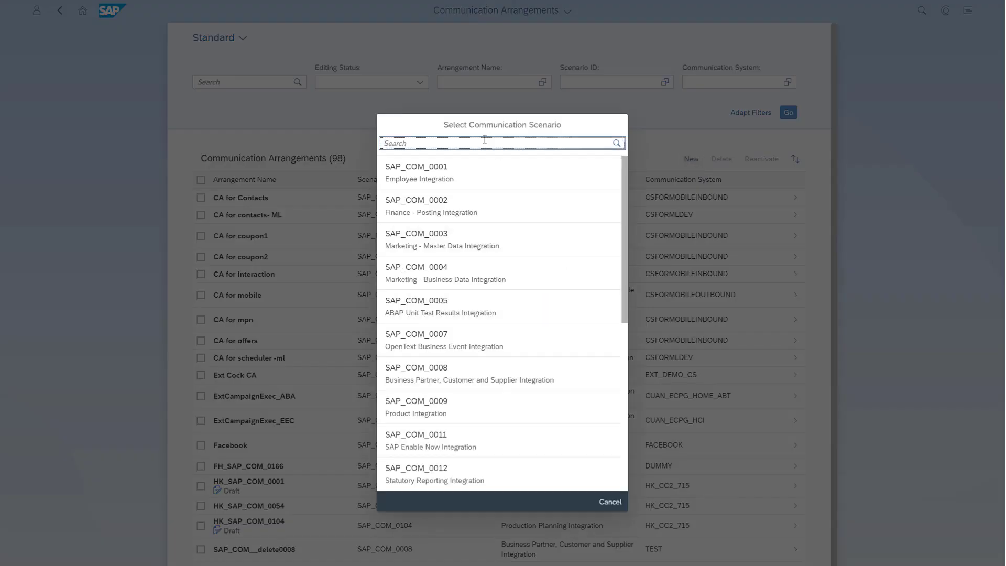
type("Sales_Order")
left_click(487, 183)
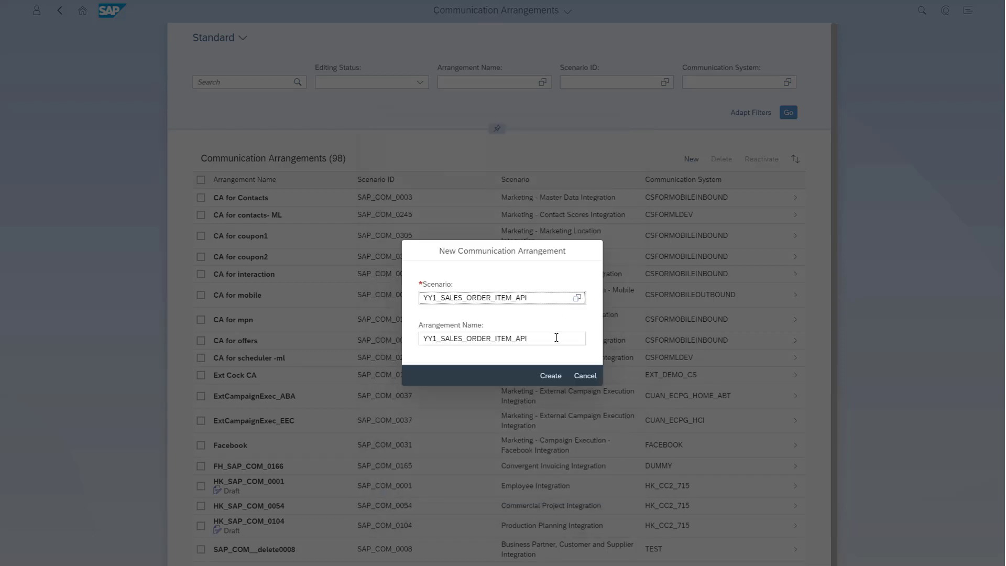
left_click(556, 342)
type("_ARRANGEMENT")
left_click(563, 377)
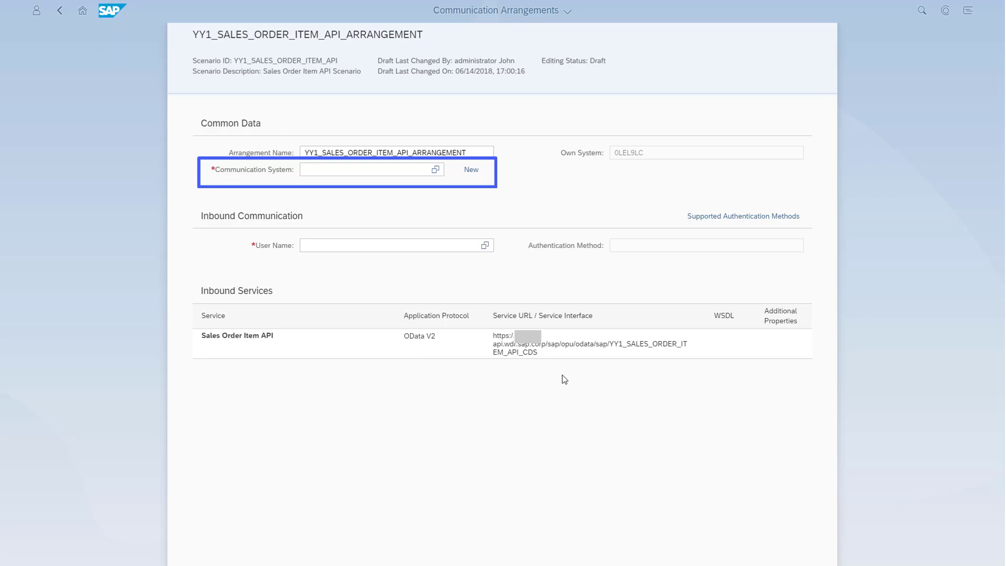
Create communication system MY_SAMPLE_SYSTEM_FOR_API with host name SAMPLE_HOST_NAME
left_click(471, 169)
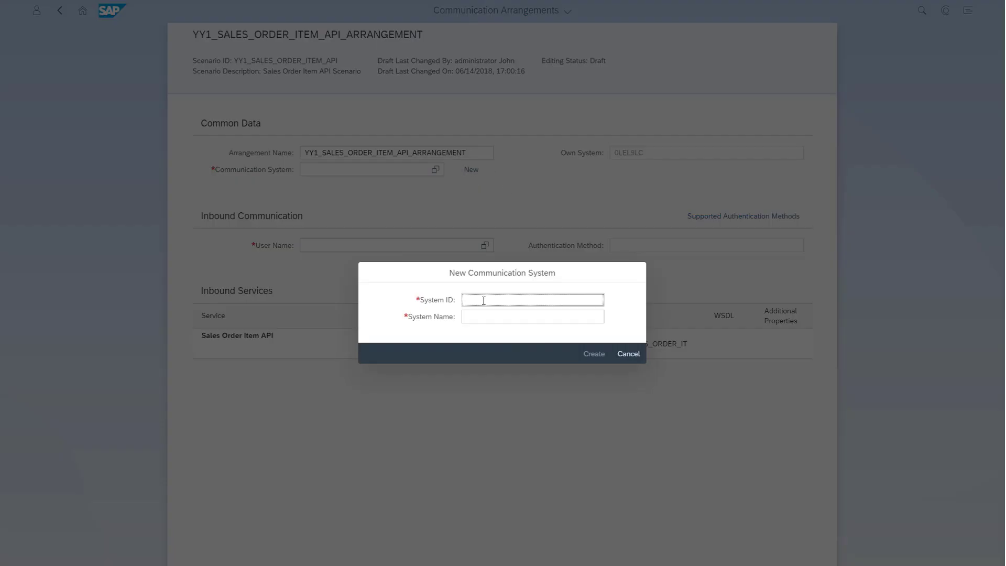
type("MY_SAMPLE_SYSTEM_FOR_API")
left_click(582, 357)
left_click(395, 264)
type("SAMPLE_HOST")
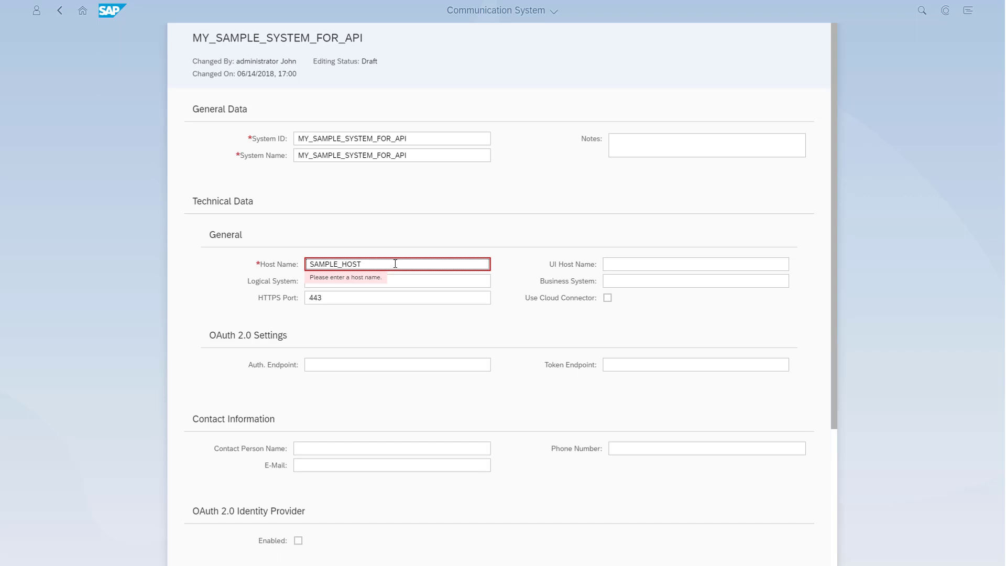
type("_NAME")
scroll(814, 366, "down", 5)
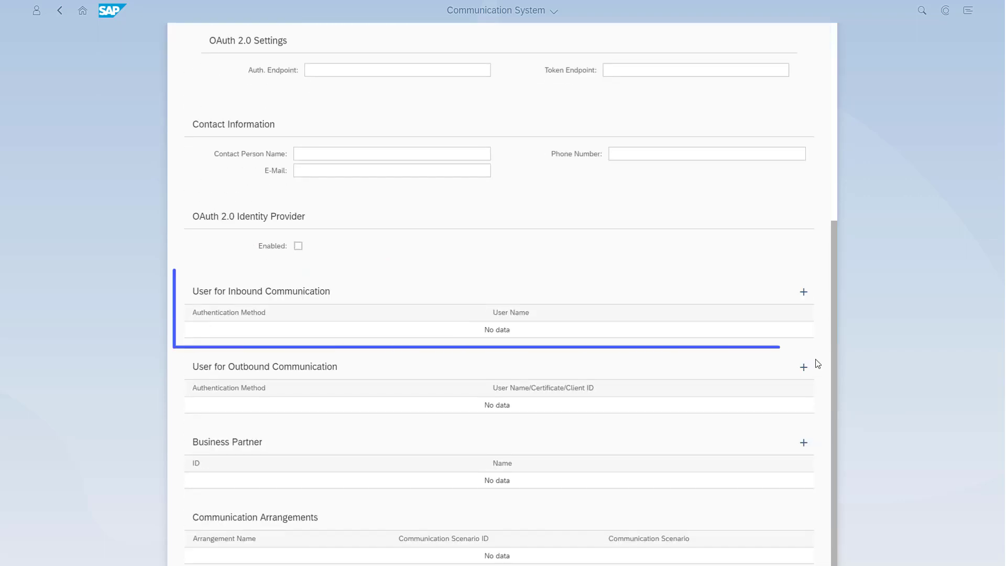
Create inbound user SAM_SAMPLE_USER with a description and a proposed password, copying the password
left_click(805, 294)
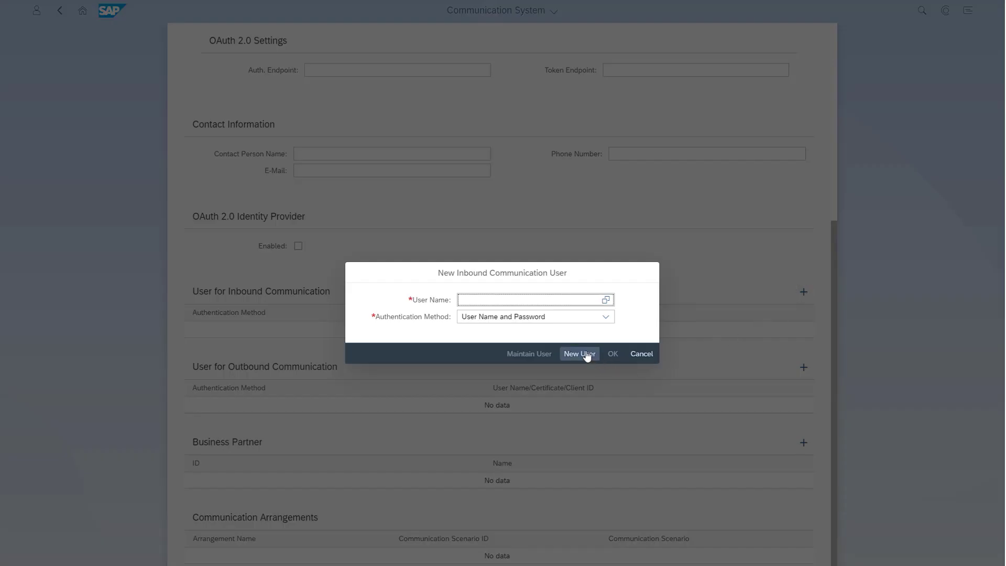
left_click(586, 354)
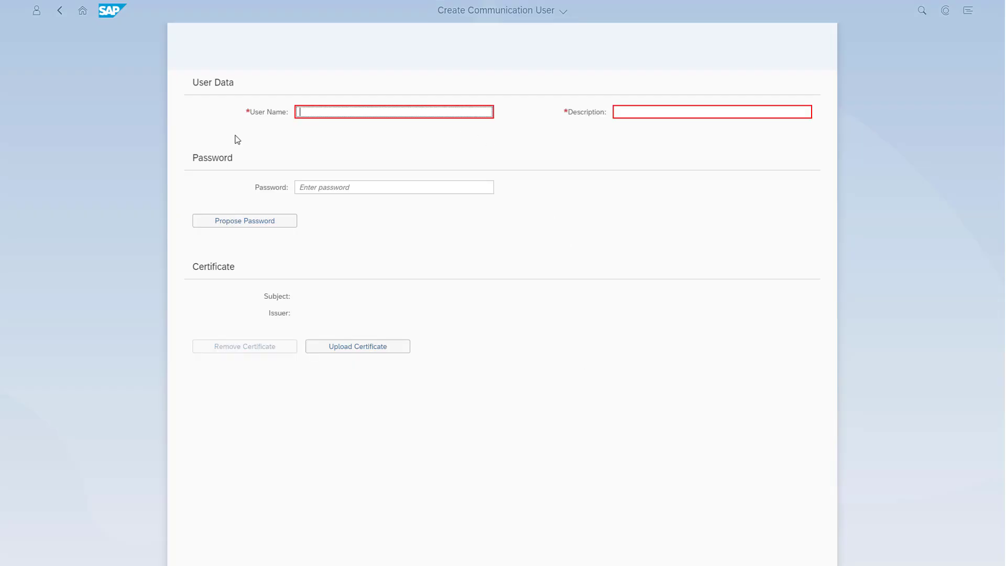
type("SAM_SAMPLE_USER")
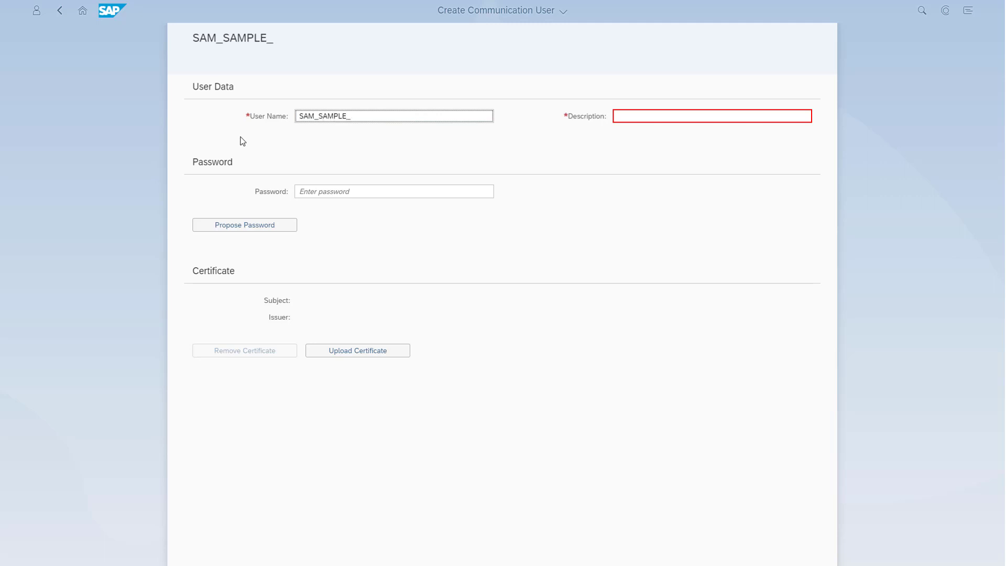
left_click(689, 117)
type("Sam Sample")
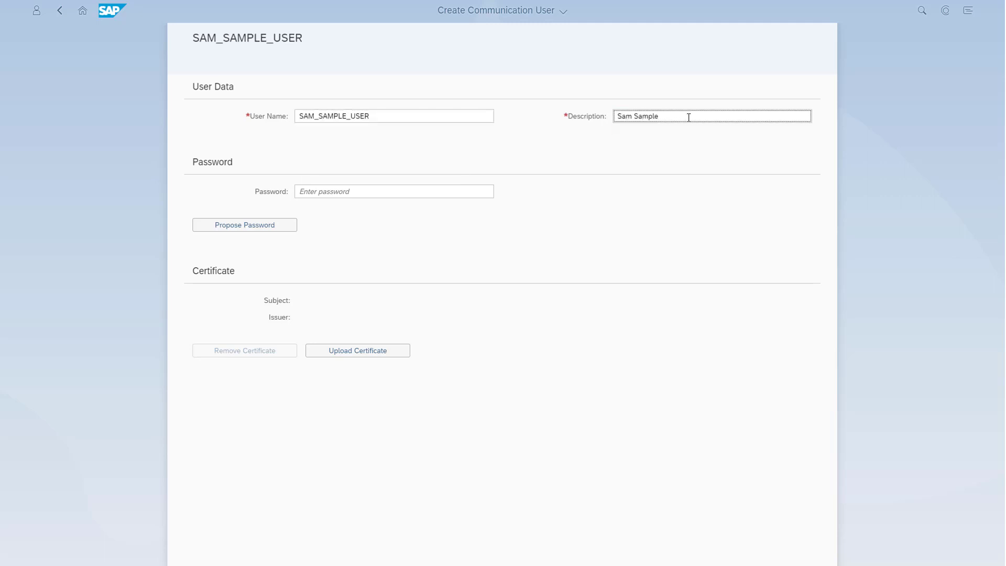
left_click(271, 226)
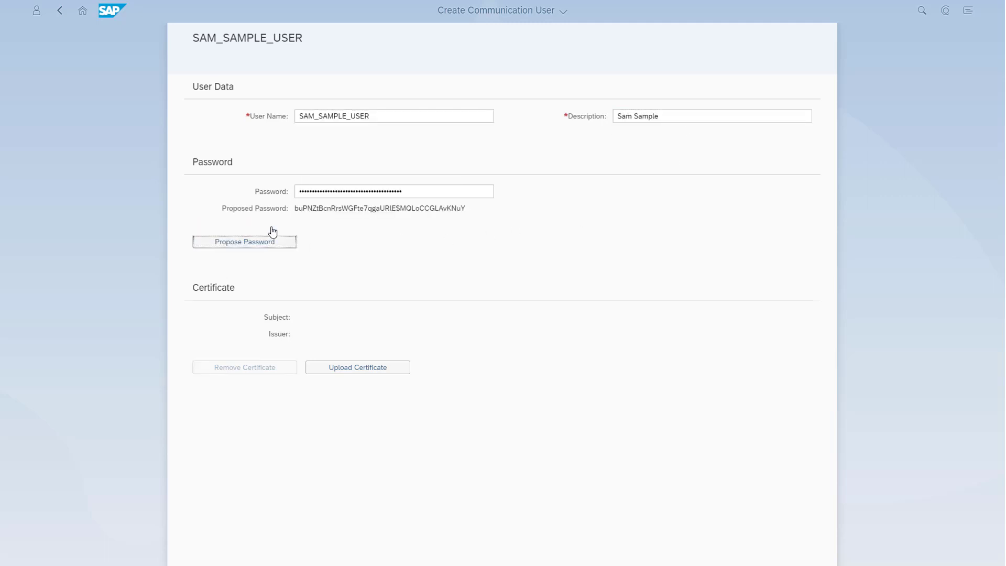
left_click_drag(293, 208, 492, 202)
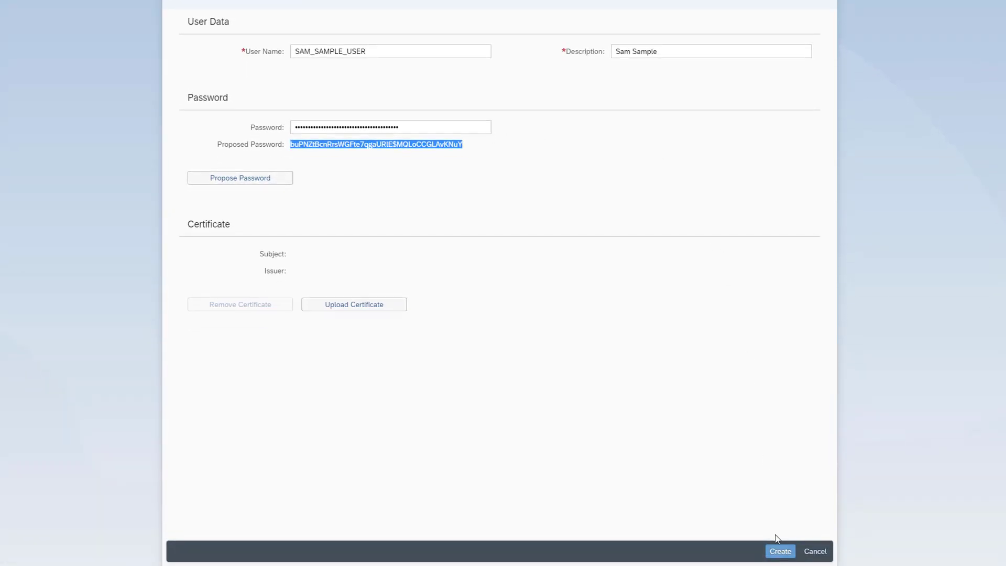
left_click(776, 555)
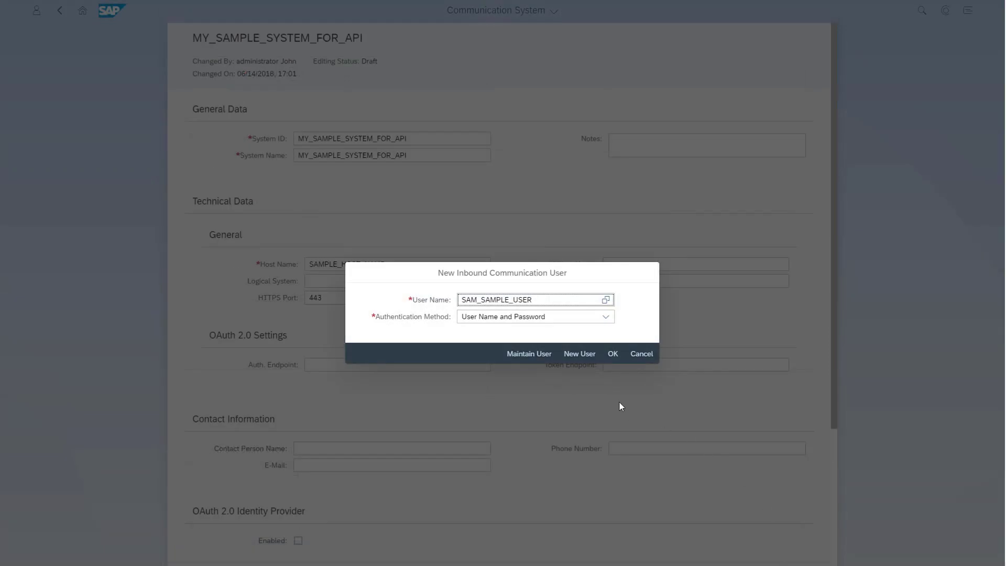
Assign SAM_SAMPLE_USER as inbound user and save communication system MY_SAMPLE_SYSTEM_FOR_API
left_click(611, 354)
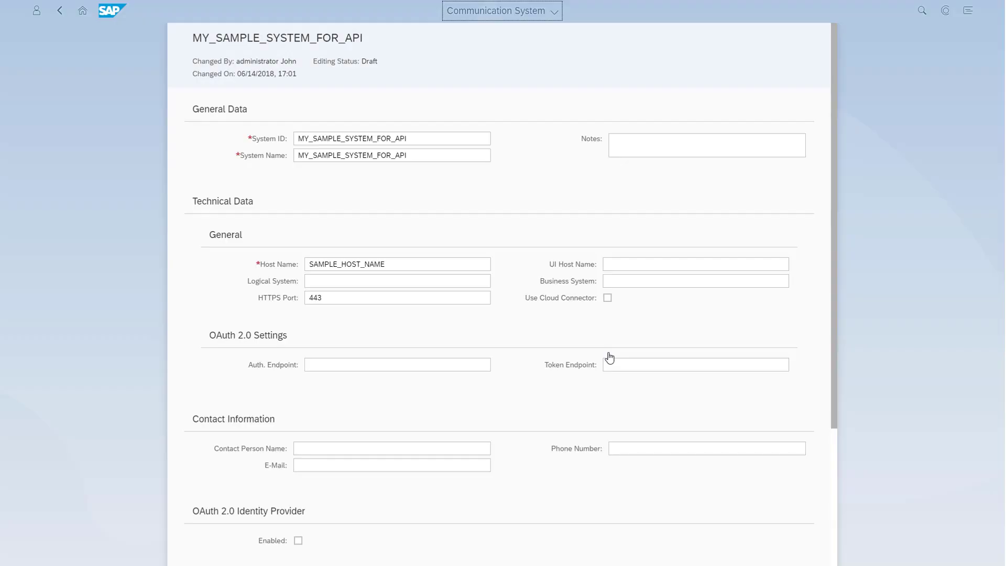
scroll(609, 358, "down", 2)
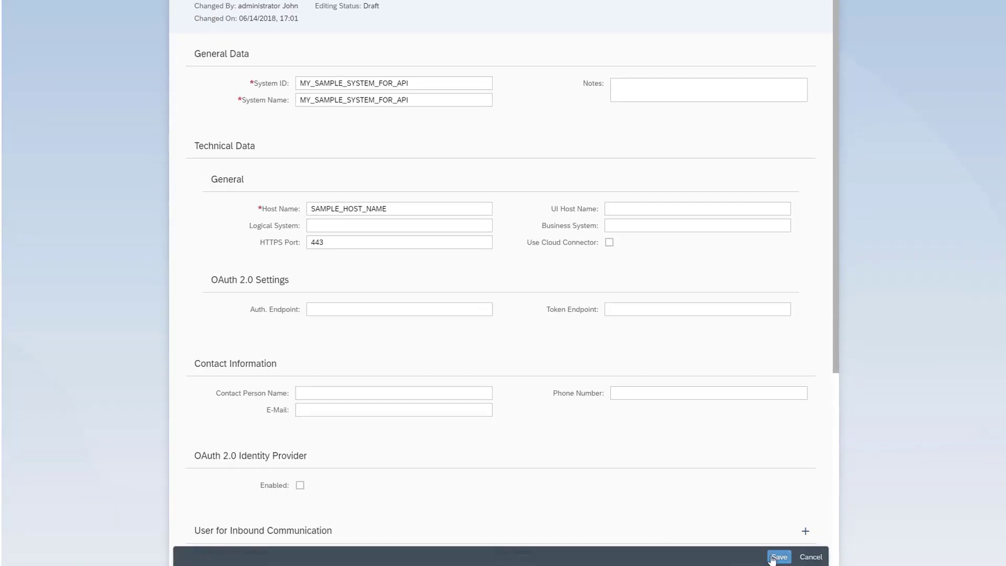
left_click(779, 557)
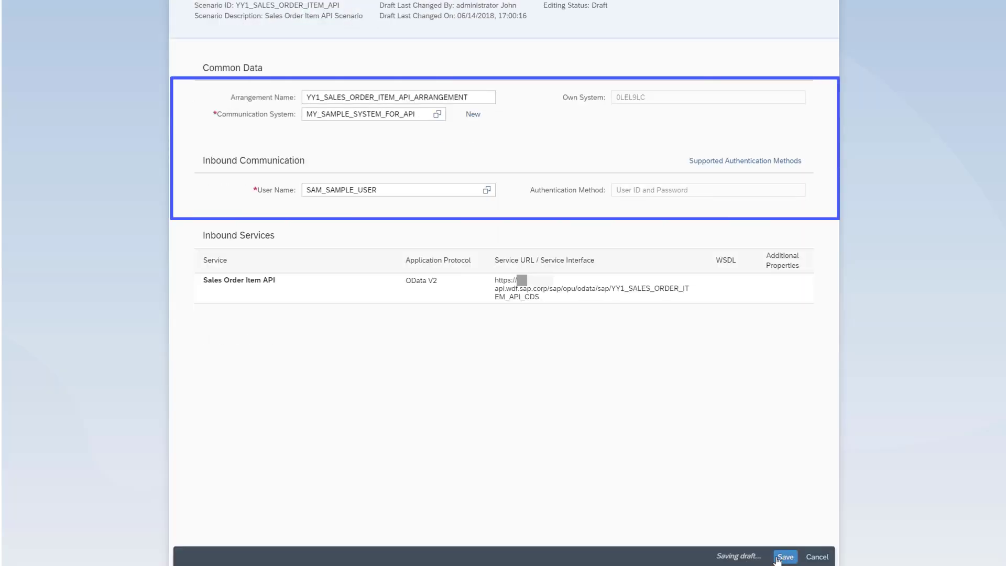
Save the arrangement to activate it and copy the Sales Order Item API service URL
left_click(780, 558)
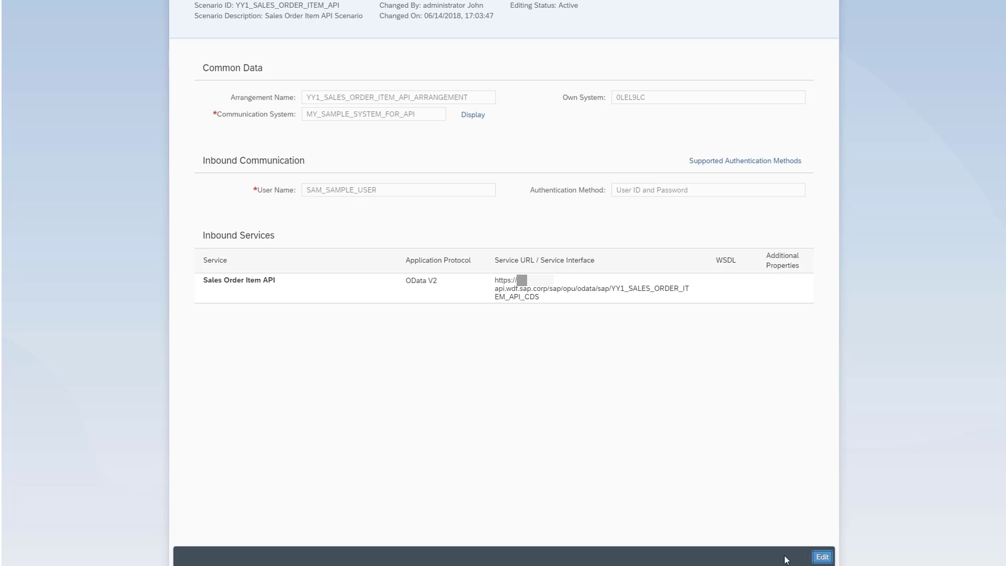
left_click_drag(573, 295, 494, 283)
key("ctrl+c")
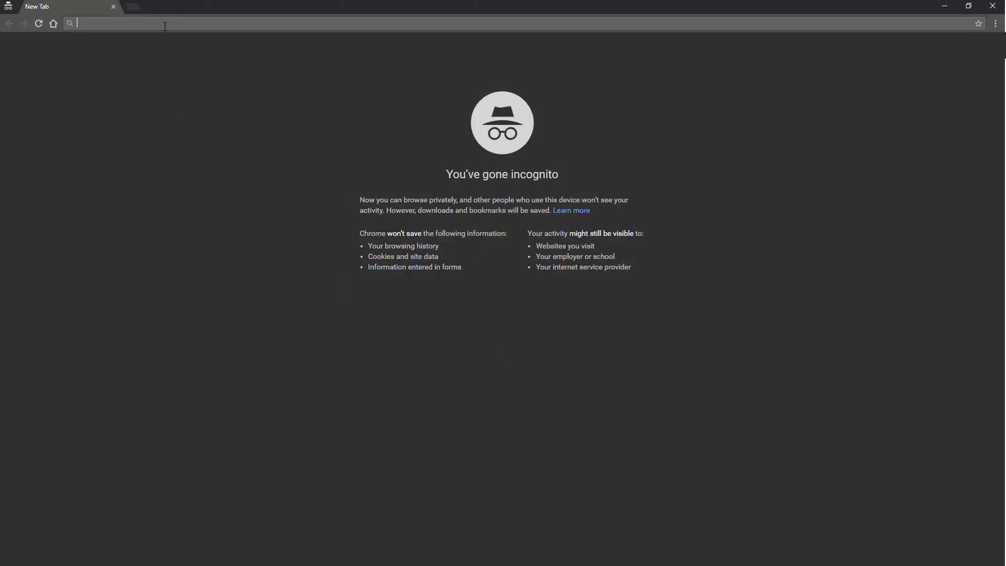
Load the YY1_SALES_ORDER_ITEM_API_CDS service URL and sign in with the communication user's credentials
key("ctrl+v")
key("Return")
type("SAM_SAMPLE_USER")
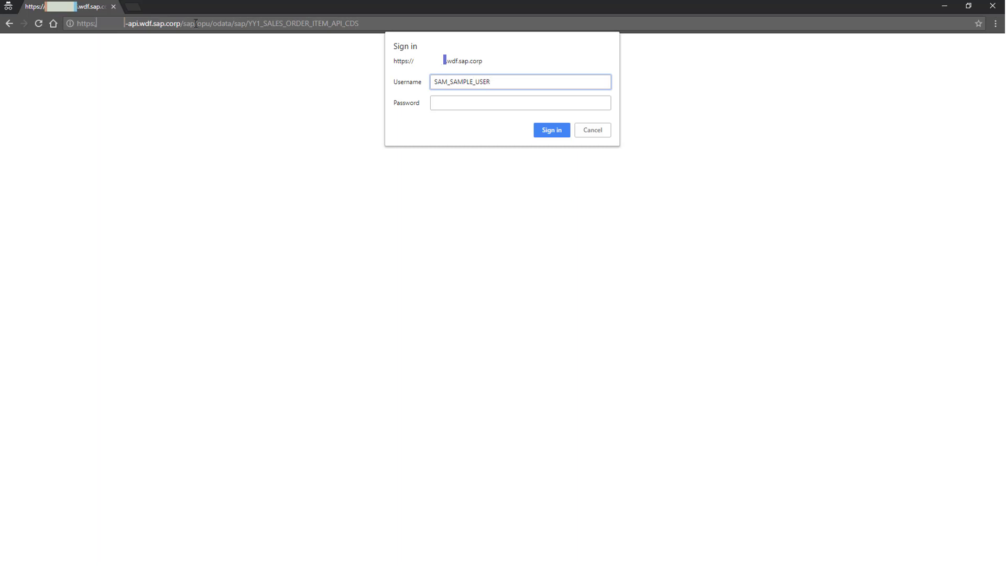
left_click(450, 102)
key("ctrl+v")
left_click(550, 131)
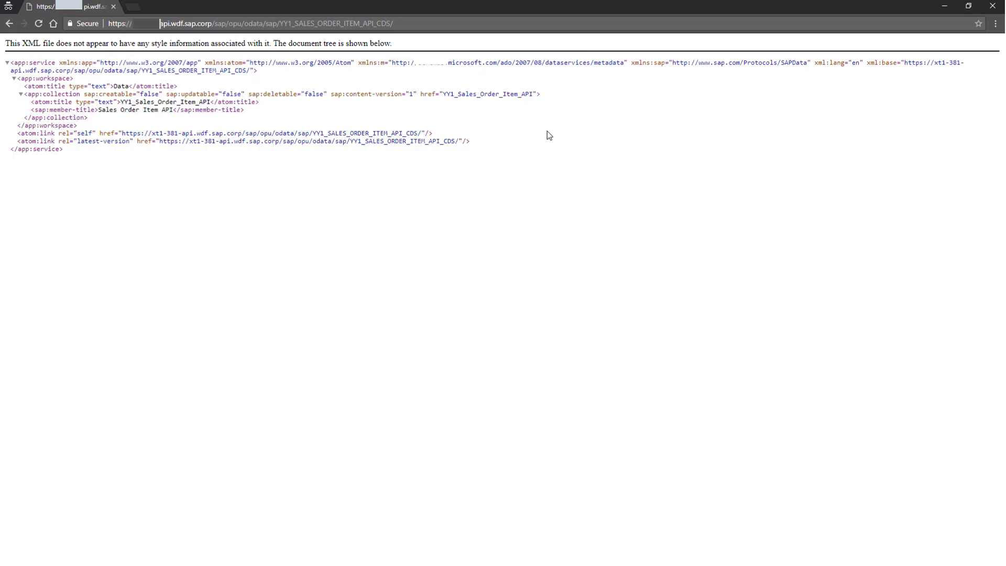